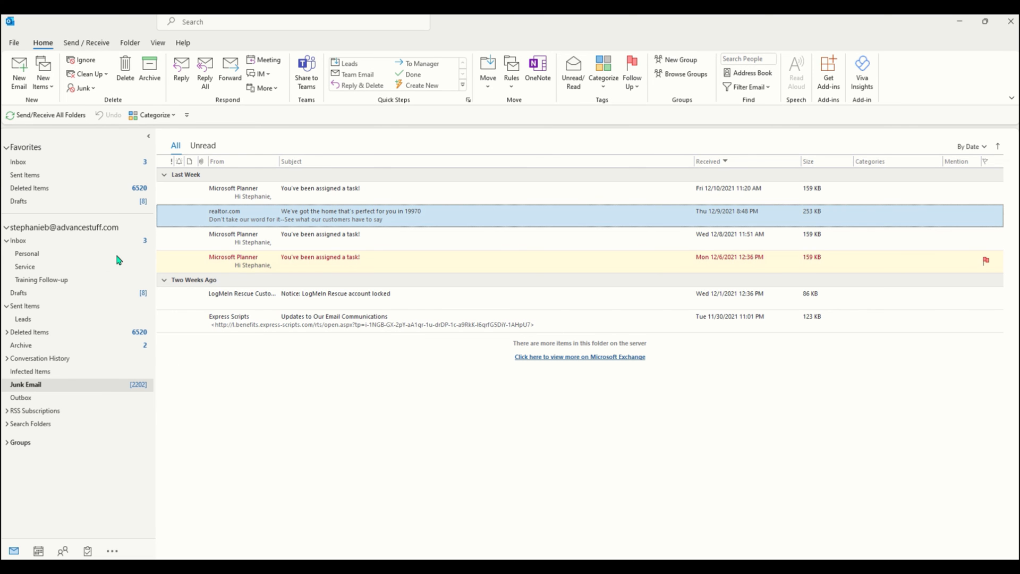
Start a new folder from the Inbox context menu, then cancel it.
{"action": "right_click", "coordinate": [83, 162]}
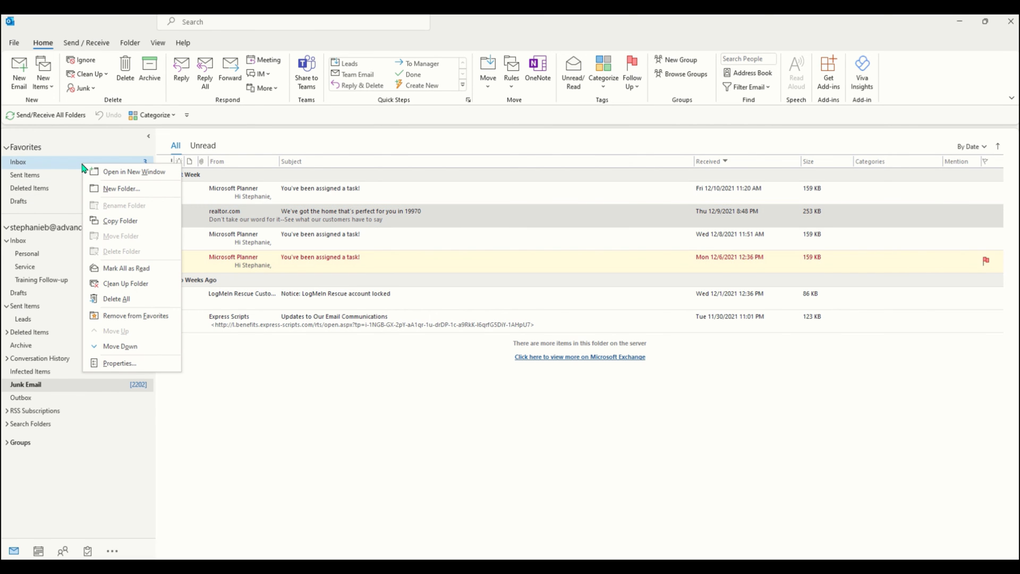
{"action": "left_click", "coordinate": [95, 192]}
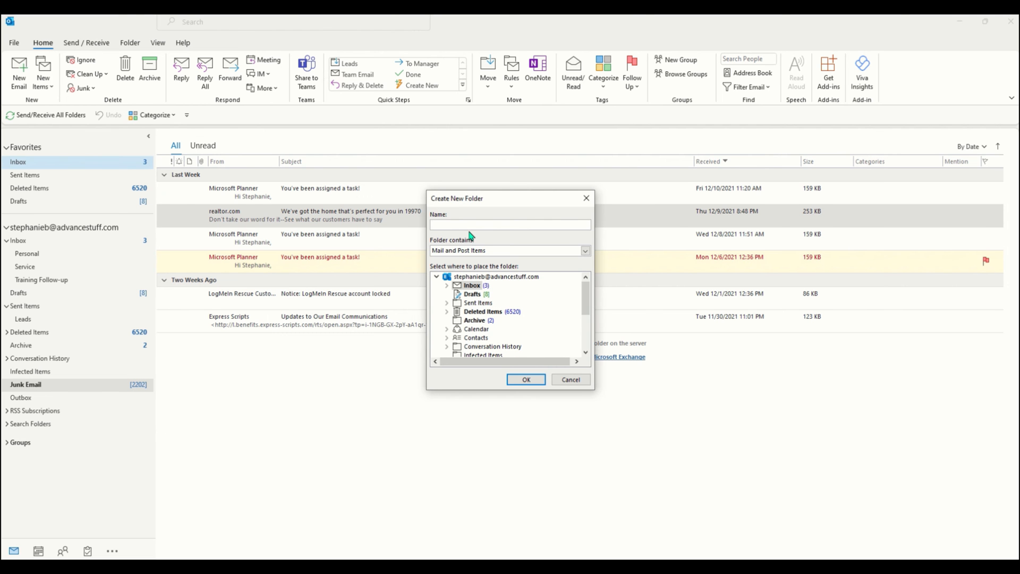
{"action": "left_click", "coordinate": [571, 379]}
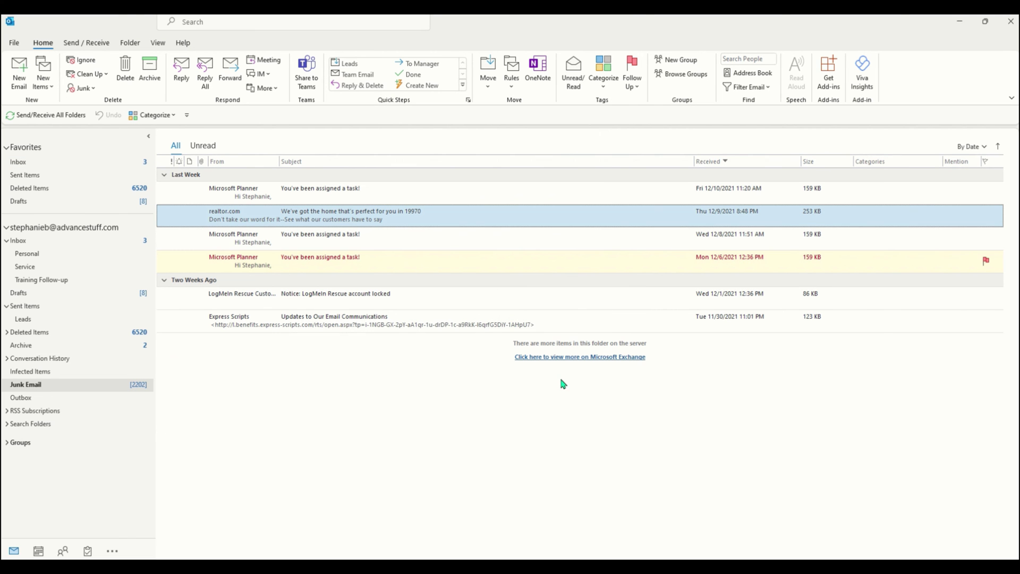
Create the Planner folder inside the Inbox via the Folder ribbon's New Folder dialog.
{"action": "left_click", "coordinate": [127, 43]}
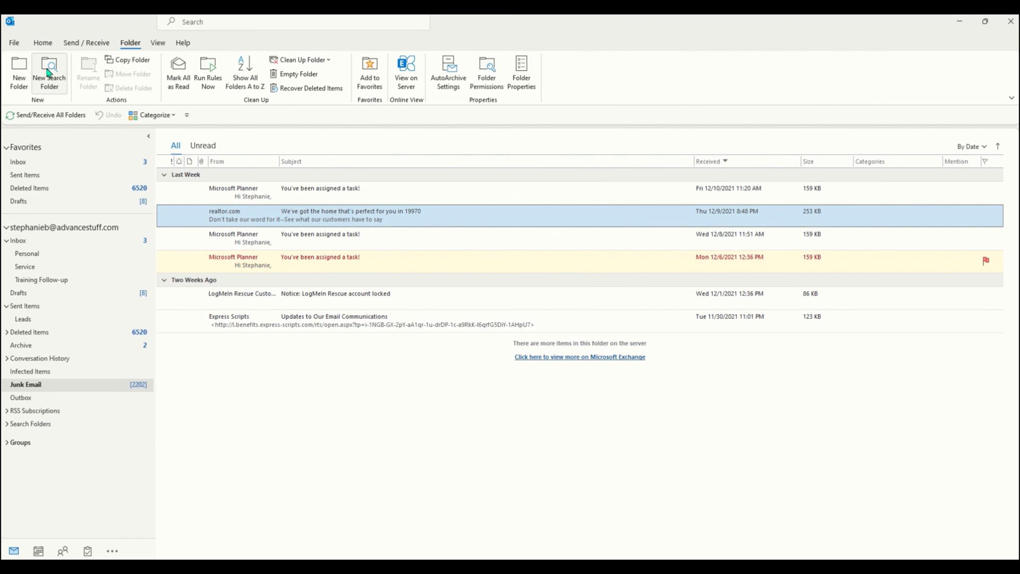
{"action": "left_click", "coordinate": [19, 74]}
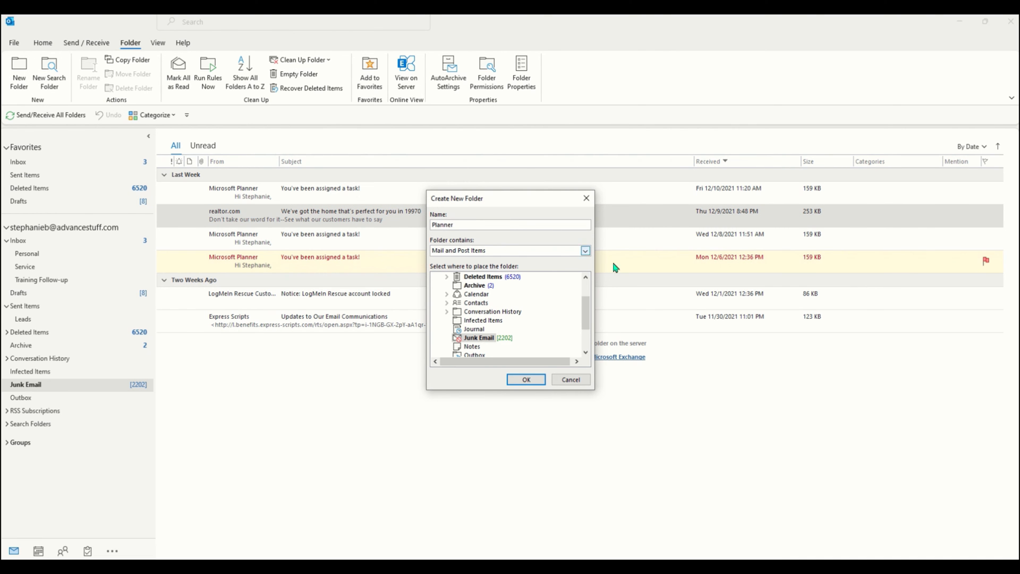
{"action": "left_click_drag", "start_coordinate": [588, 313], "coordinate": [589, 284]}
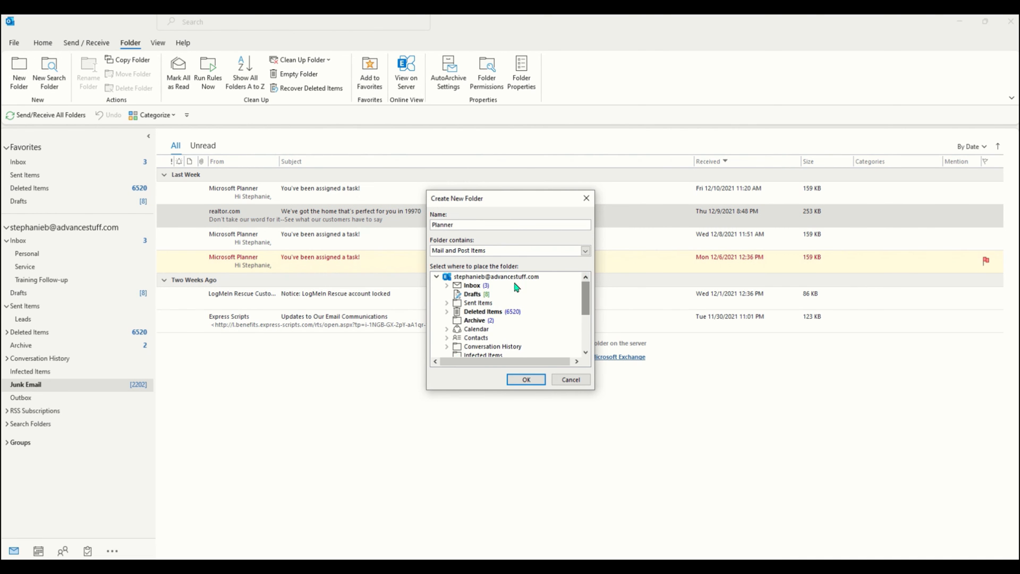
{"action": "left_click", "coordinate": [470, 286]}
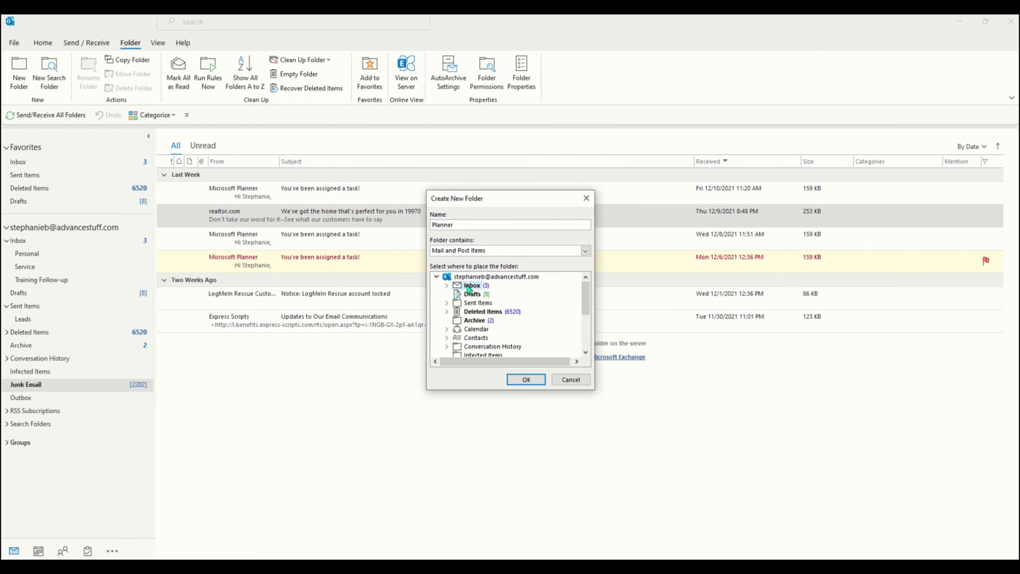
{"action": "left_click", "coordinate": [526, 380]}
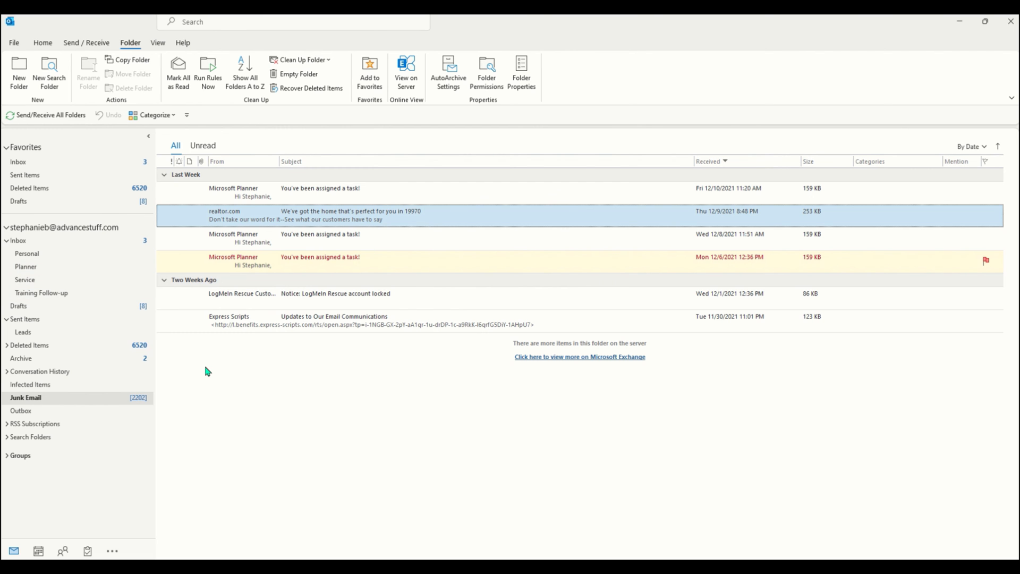
{"action": "mouse_move", "coordinate": [207, 320]}
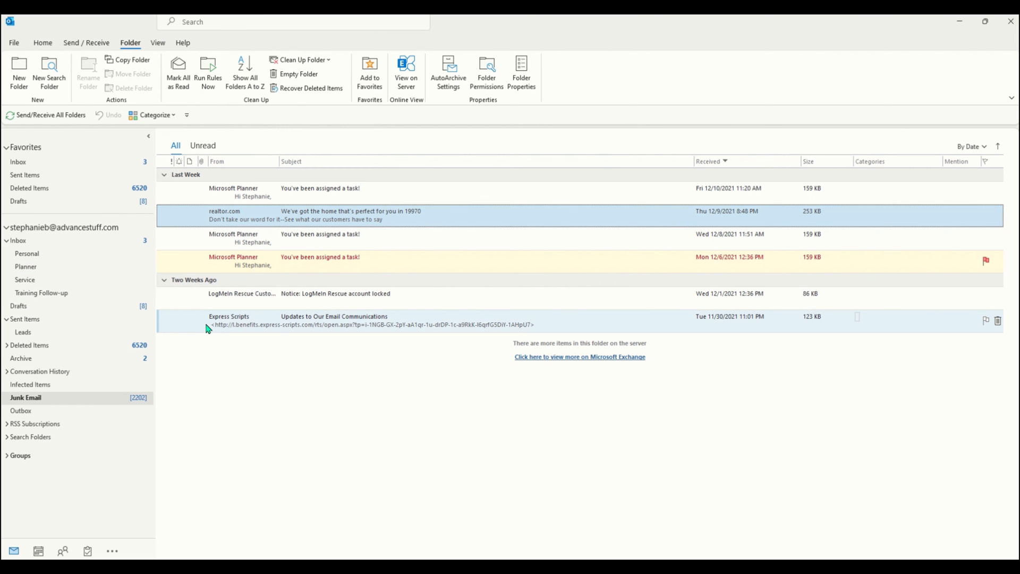
Bring up the context actions for the Express Scripts email.
{"action": "right_click", "coordinate": [207, 328]}
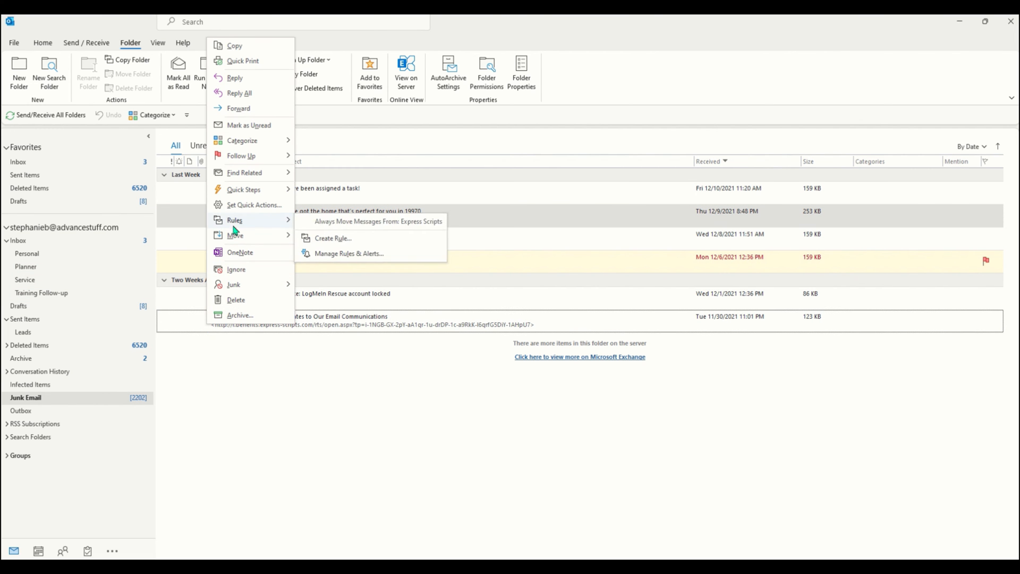
{"action": "mouse_move", "coordinate": [236, 235]}
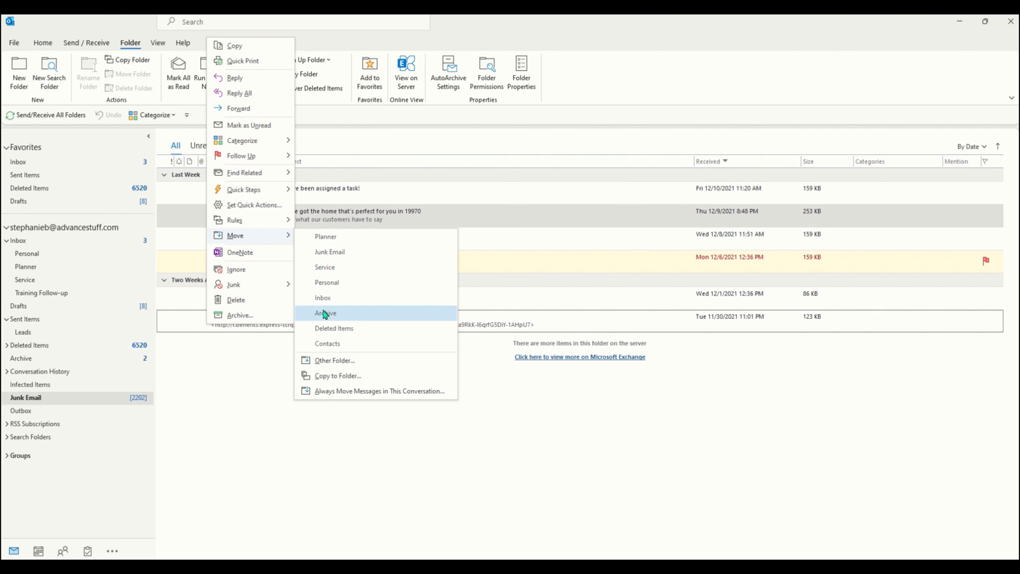
Browse the Move destinations from the context menu and the Home ribbon, moving nothing.
{"action": "left_click", "coordinate": [255, 368]}
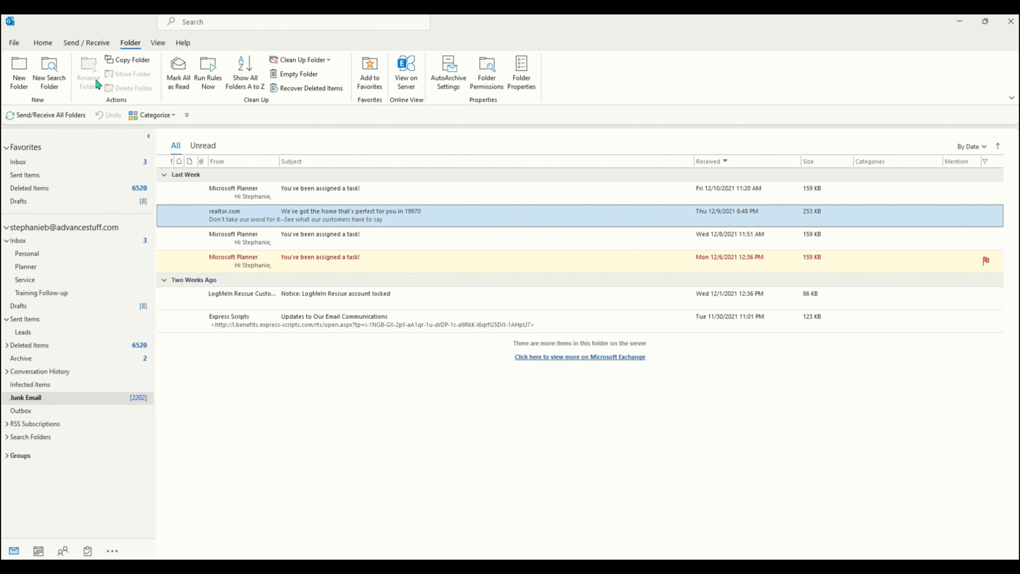
{"action": "left_click", "coordinate": [43, 42]}
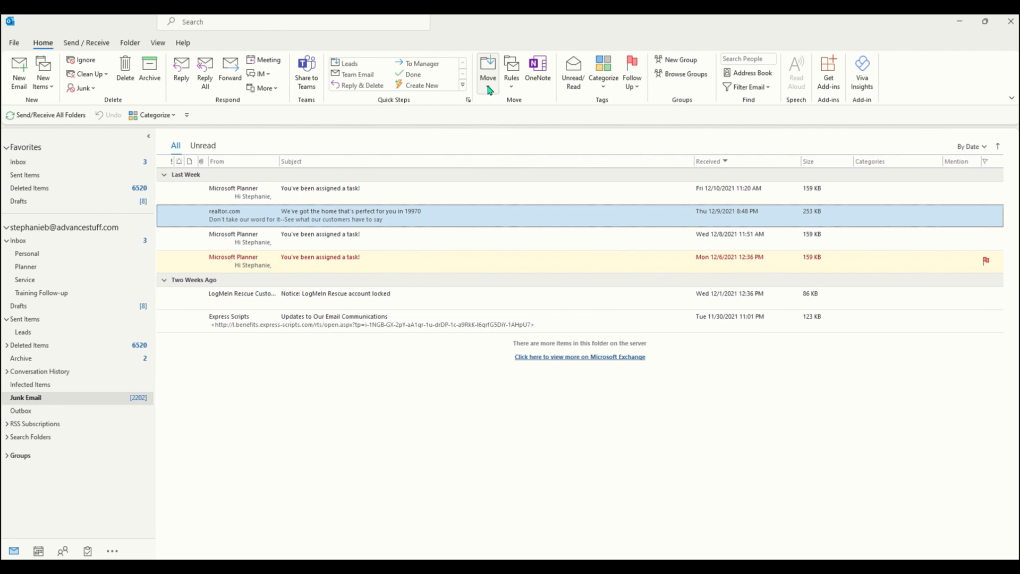
{"action": "left_click", "coordinate": [488, 89]}
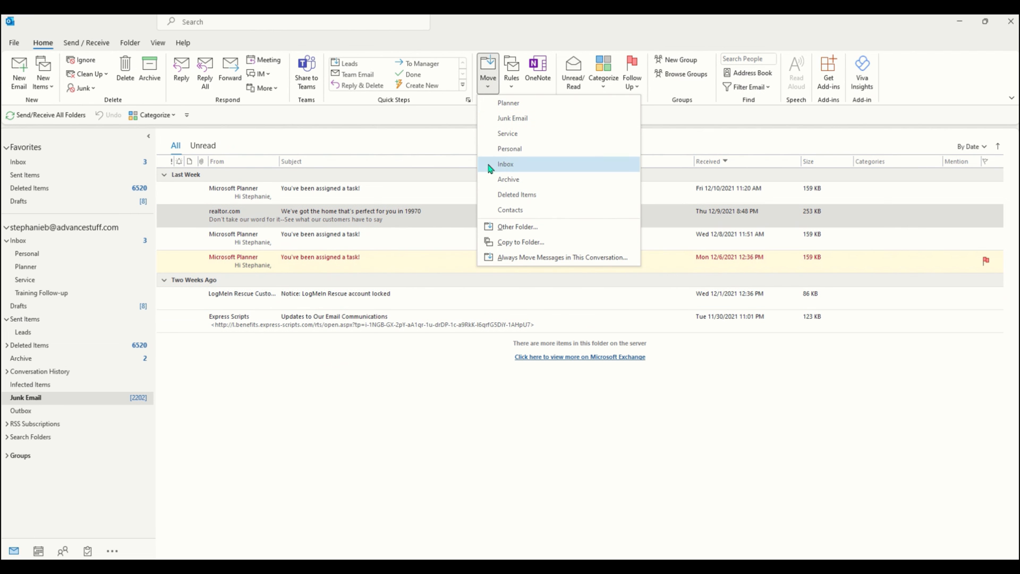
{"action": "left_click", "coordinate": [448, 395]}
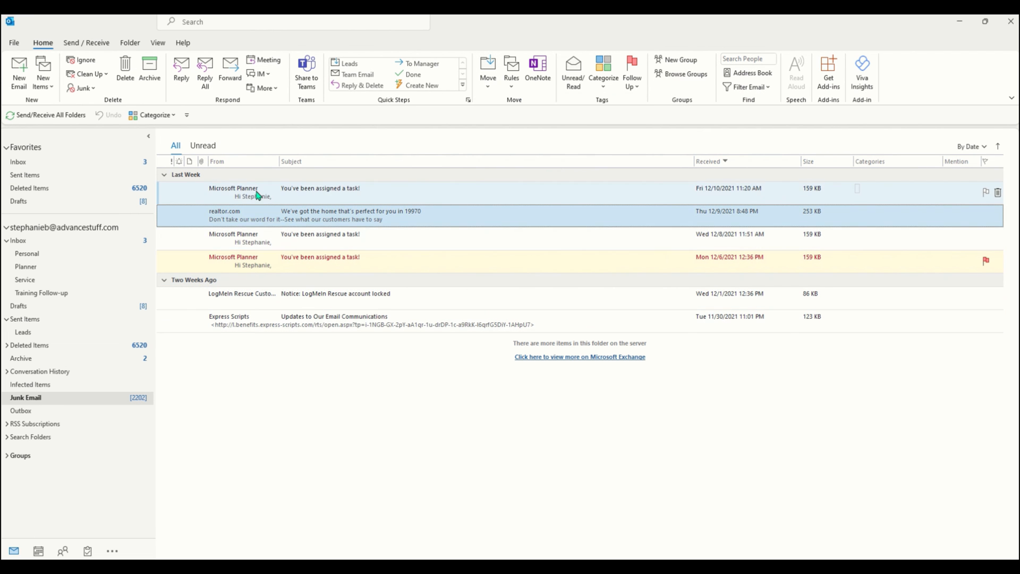
Drag the Fri 12/10 Microsoft Planner email into the Planner folder and verify it there.
{"action": "left_click", "coordinate": [175, 196]}
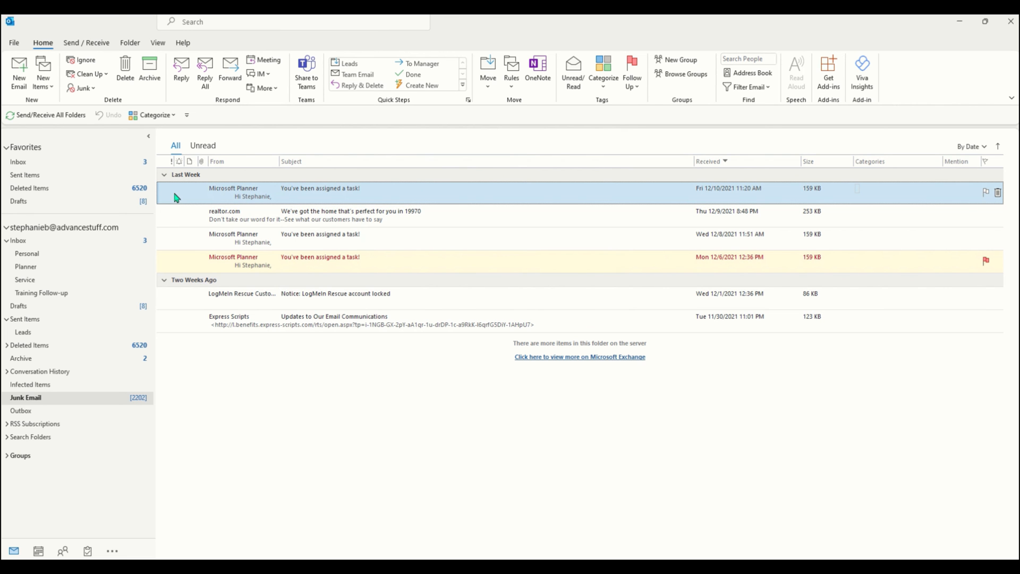
{"action": "left_click_drag", "start_coordinate": [175, 198], "coordinate": [23, 274]}
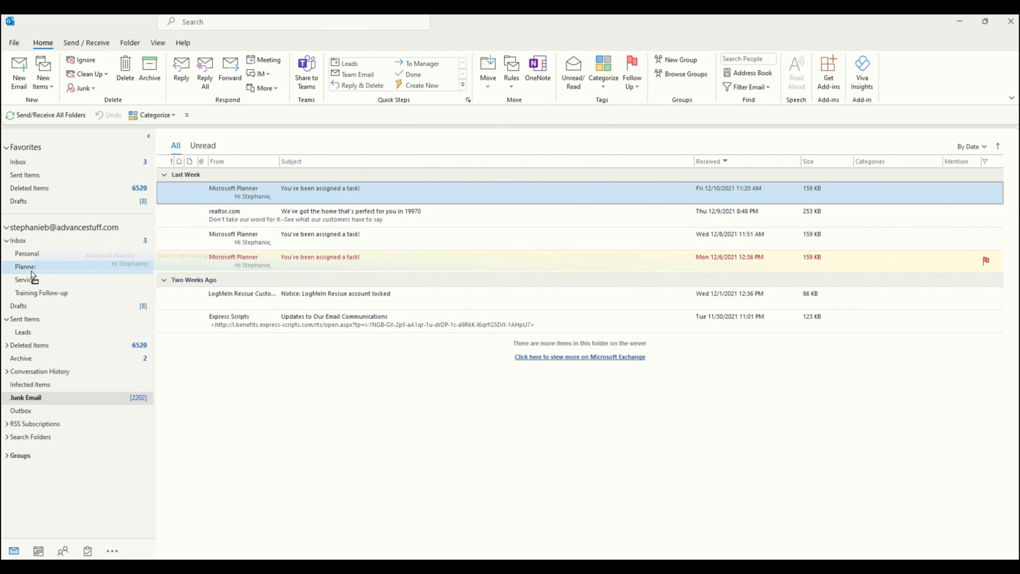
{"action": "left_click_drag", "start_coordinate": [22, 274], "coordinate": [23, 269]}
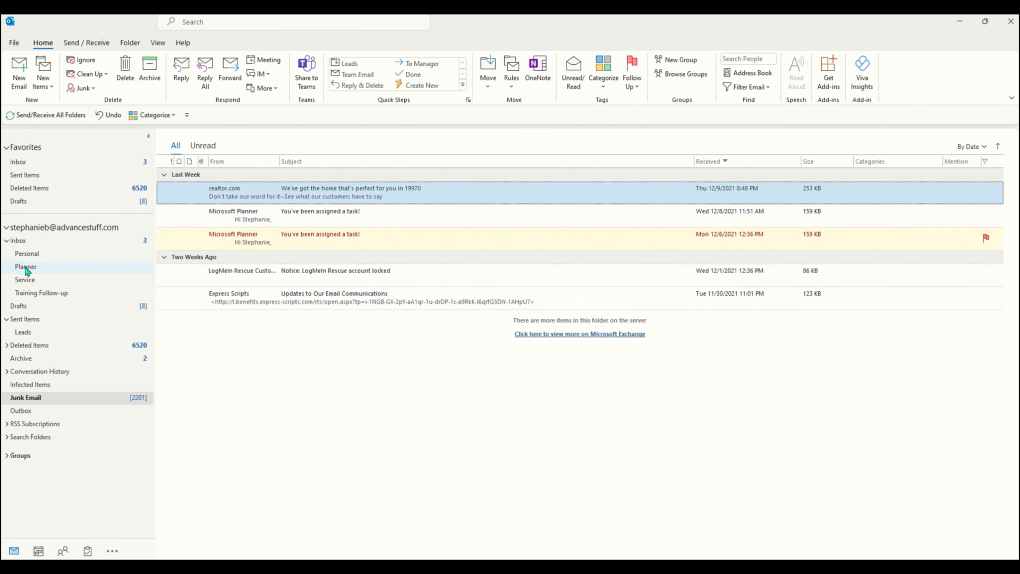
{"action": "left_click", "coordinate": [26, 267]}
{"action": "key", "text": "alt+Left"}
Move Personal below Planner in the Inbox list and add Planner to Favorites.
{"action": "right_click", "coordinate": [55, 257]}
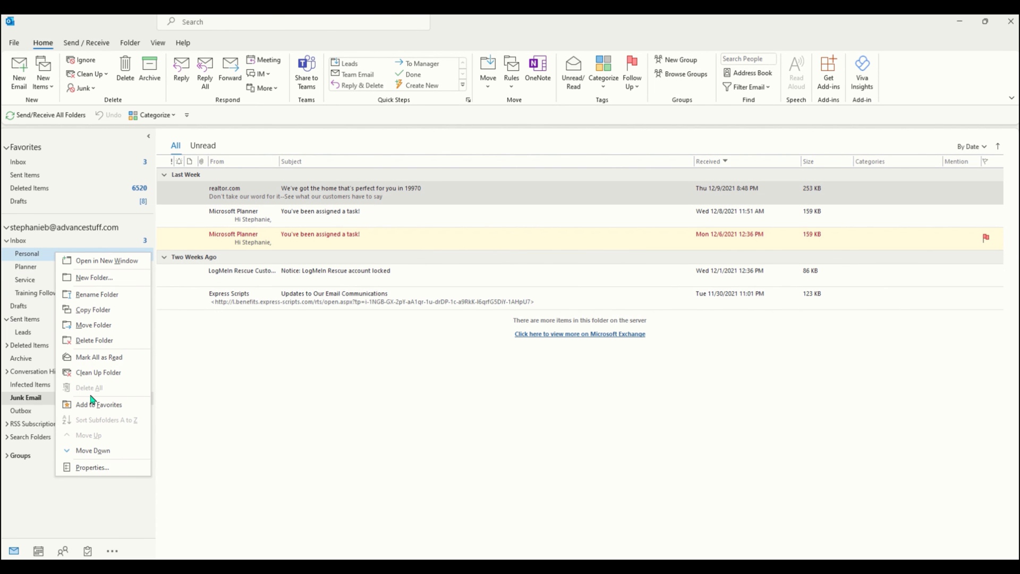
{"action": "left_click", "coordinate": [96, 453]}
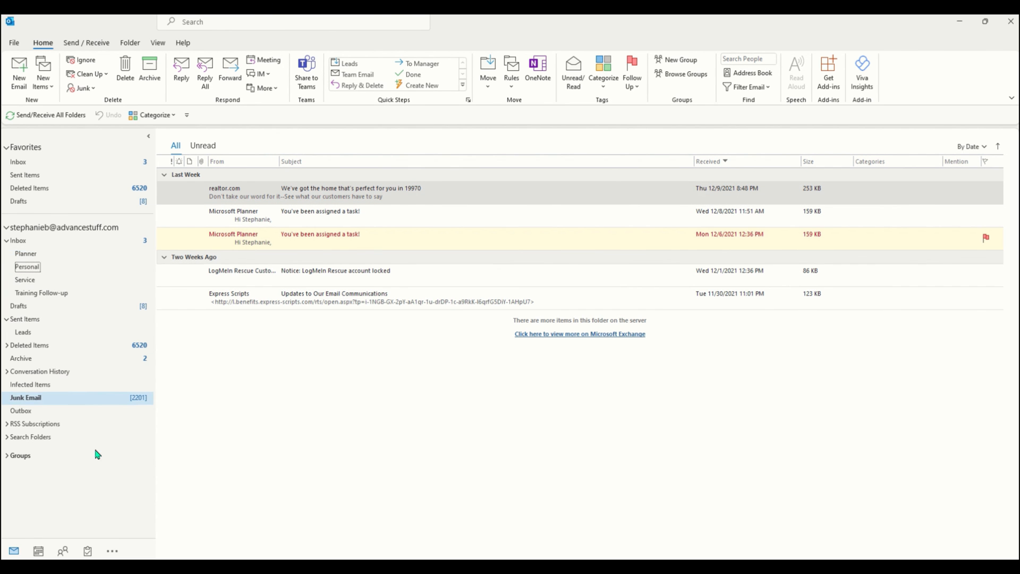
{"action": "right_click", "coordinate": [39, 259]}
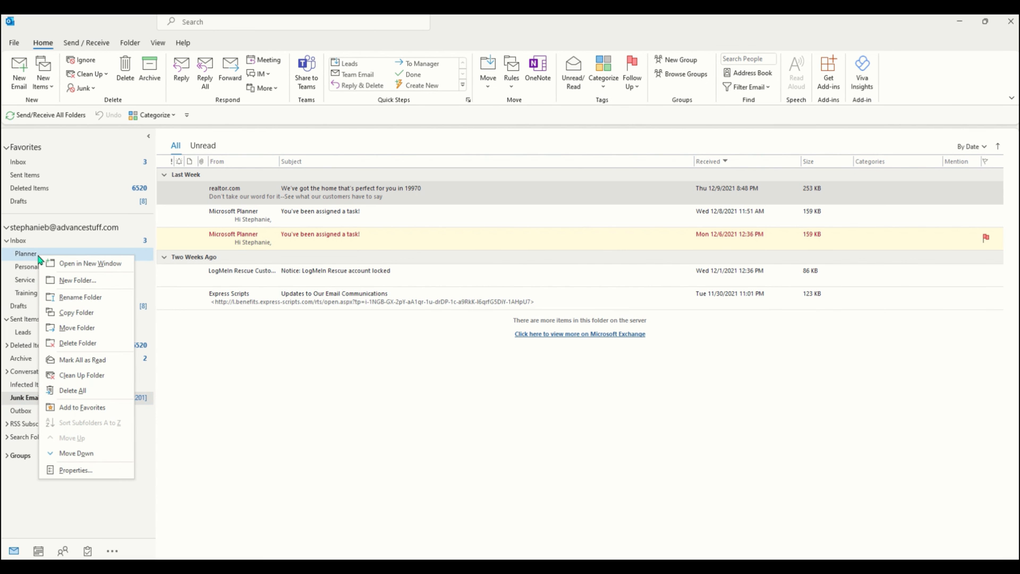
{"action": "left_click", "coordinate": [70, 408]}
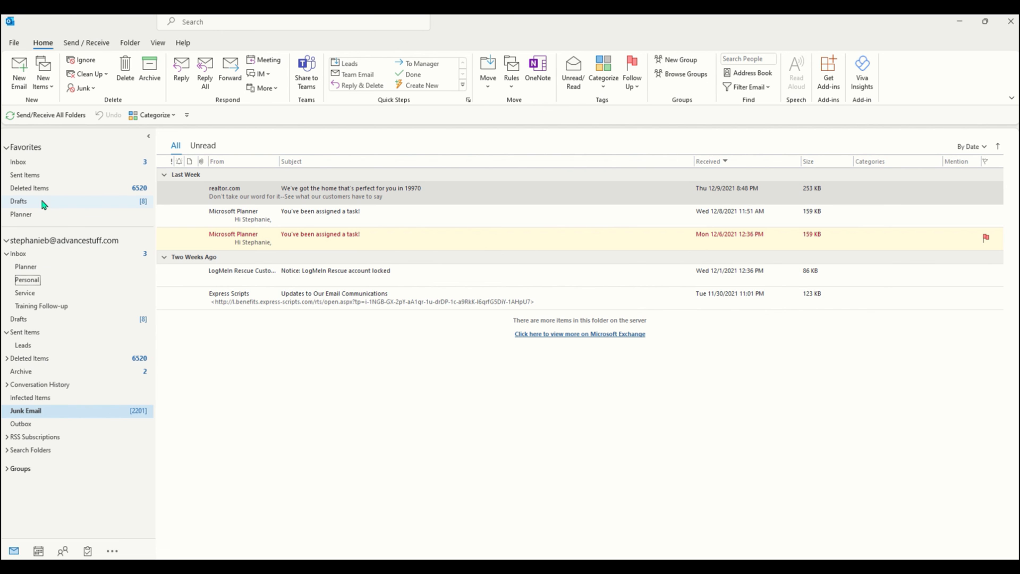
{"action": "mouse_move", "coordinate": [495, 271]}
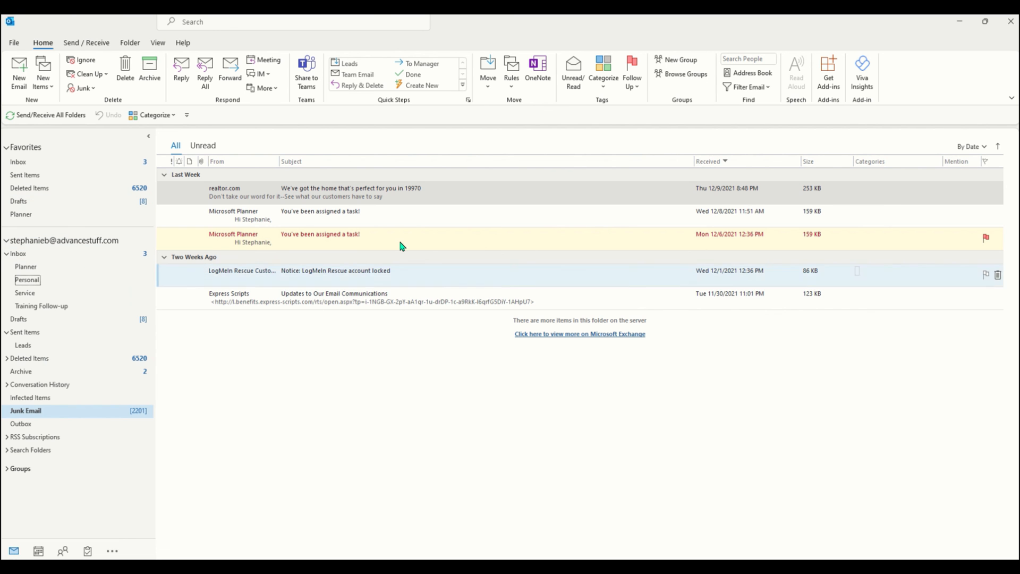
{"action": "left_click", "coordinate": [512, 81]}
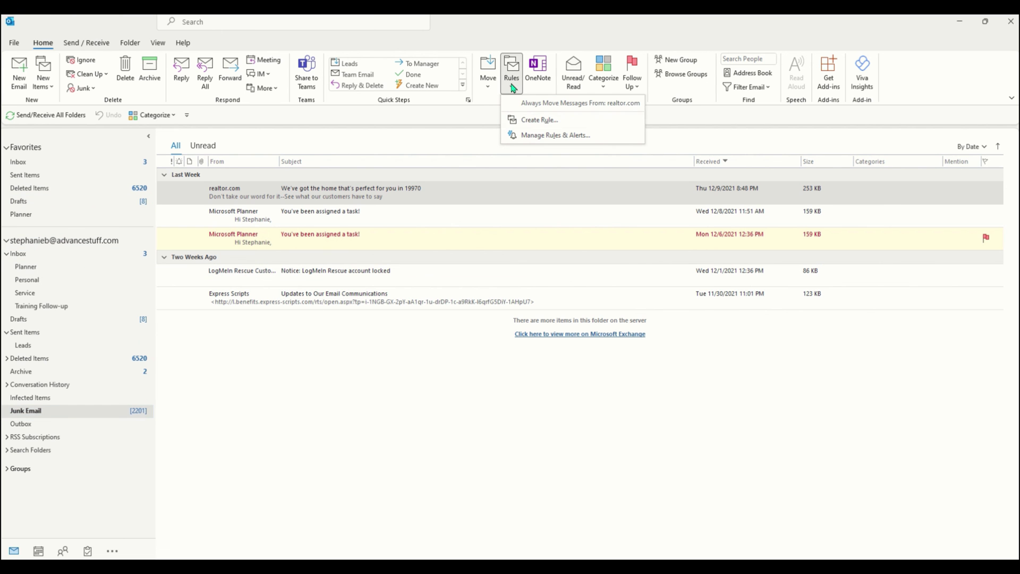
Start a rule matching mail From realtor.com with Move the item to folder enabled.
{"action": "left_click", "coordinate": [517, 123]}
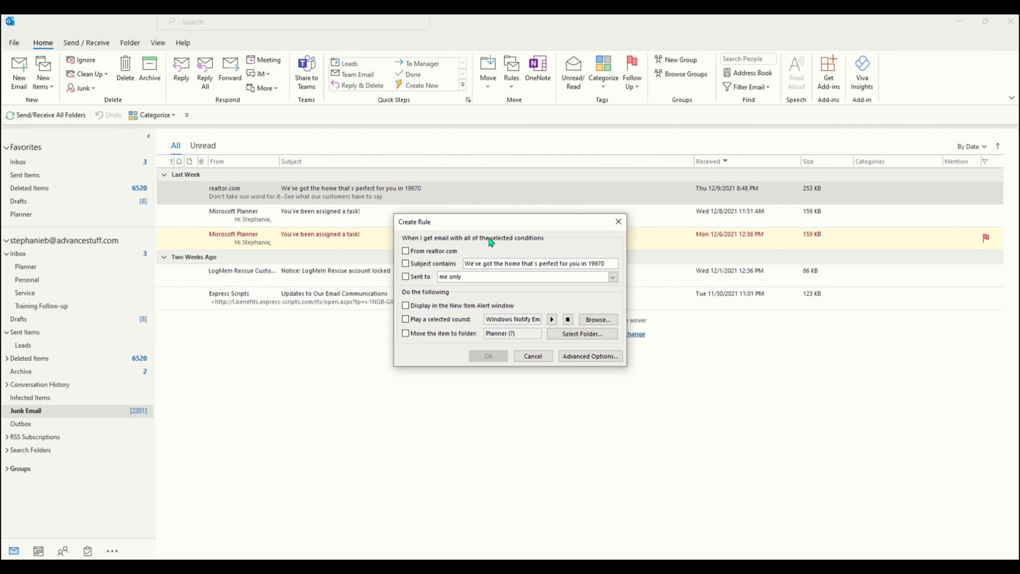
{"action": "left_click", "coordinate": [406, 250]}
{"action": "left_click", "coordinate": [406, 334]}
{"action": "left_click", "coordinate": [567, 333]}
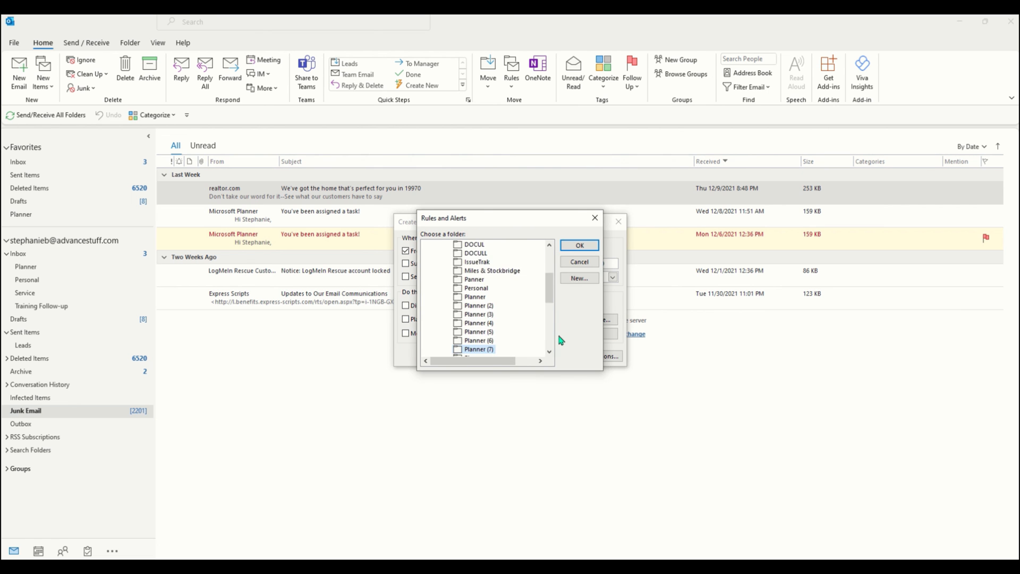
{"action": "scroll", "coordinate": [510, 303], "scroll_direction": "up", "scroll_amount": 5}
Set Personal as the destination folder and save the realtor.com rule.
{"action": "left_click", "coordinate": [476, 271]}
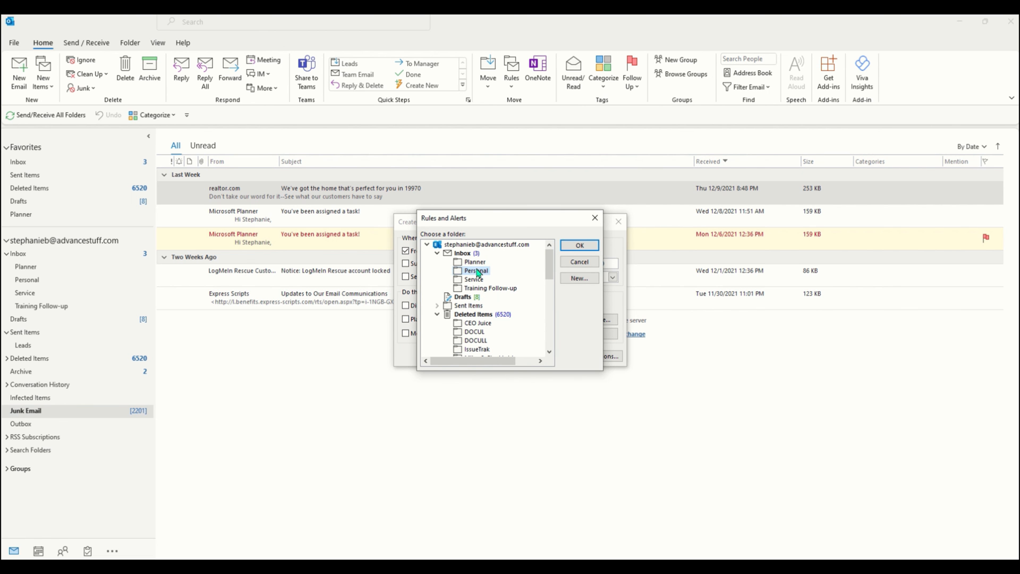
{"action": "left_click", "coordinate": [580, 245]}
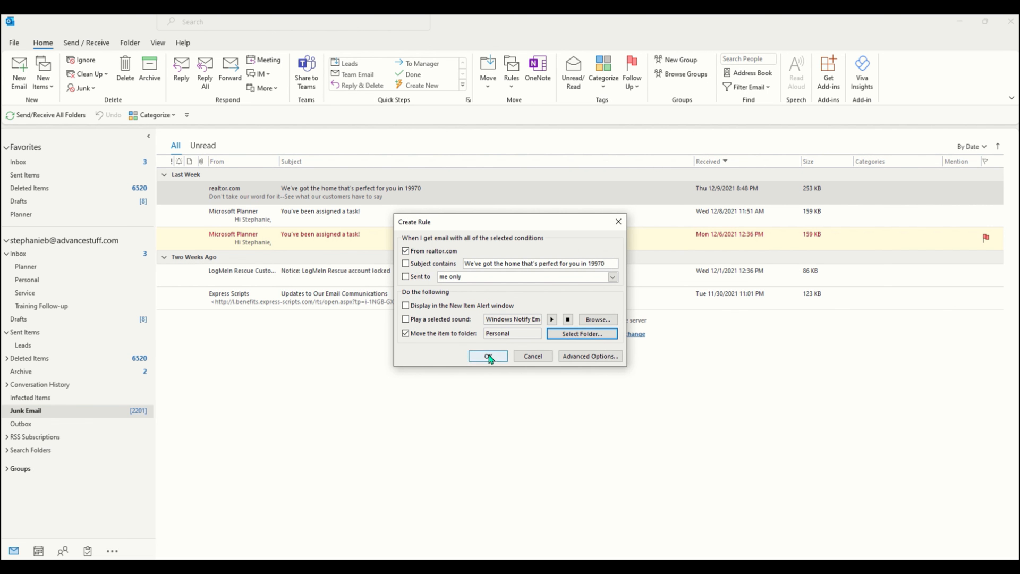
{"action": "left_click", "coordinate": [488, 356]}
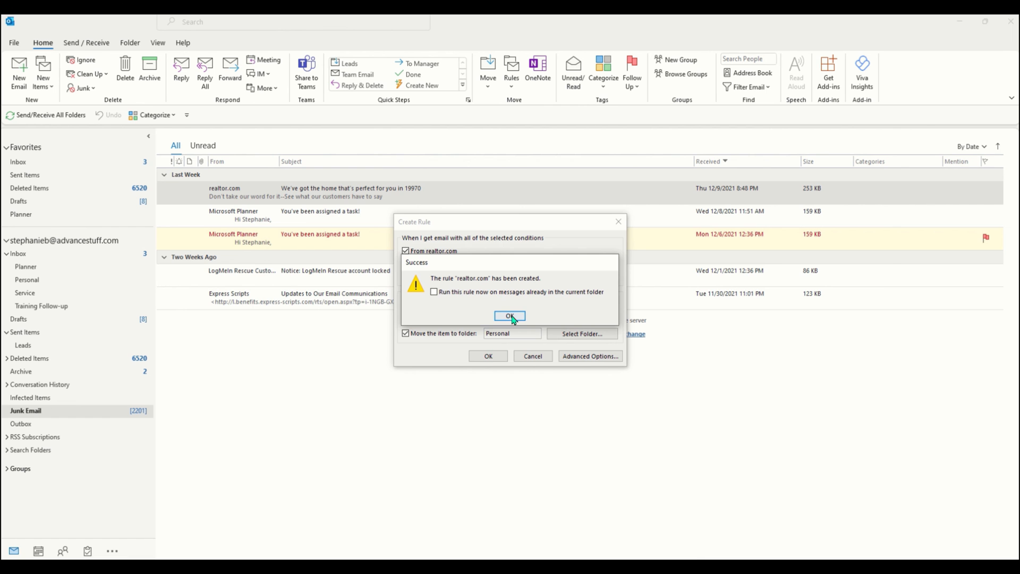